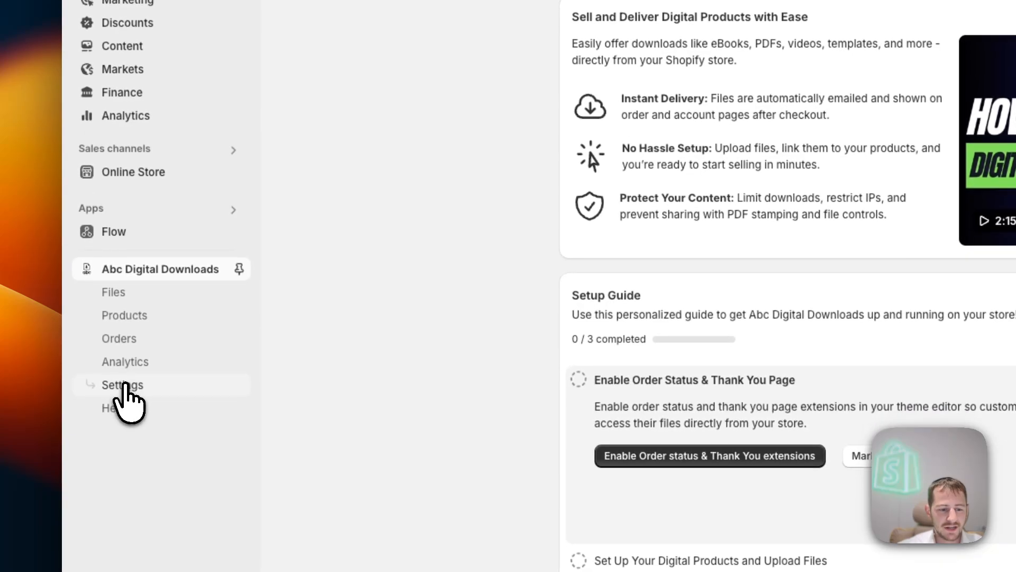
# Open the Abc Digital Downloads Settings page and bring the Custom email settings section into view
pyautogui.click(117, 405)
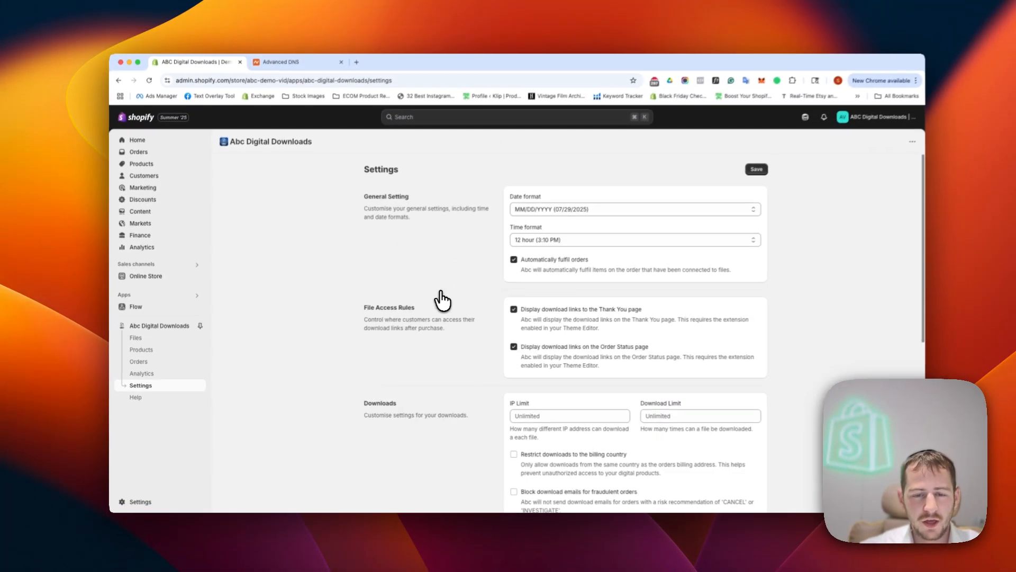
pyautogui.scroll(-7, 478, 294)
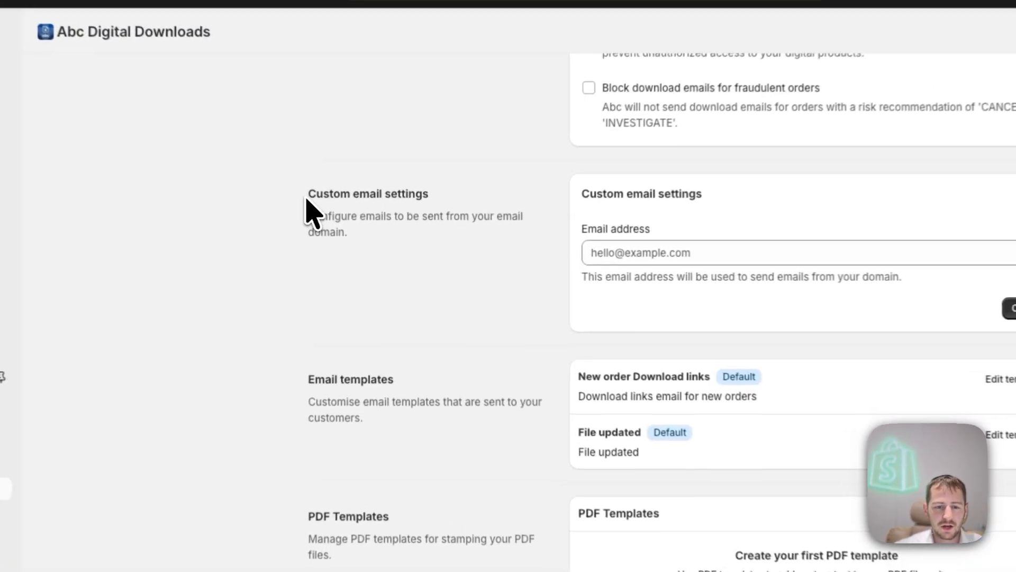
pyautogui.moveTo(360, 234); pyautogui.dragTo(428, 234)
# Enter the sender email address on the store's domain and create it, producing pending verification CNAME records
pyautogui.click(444, 196)
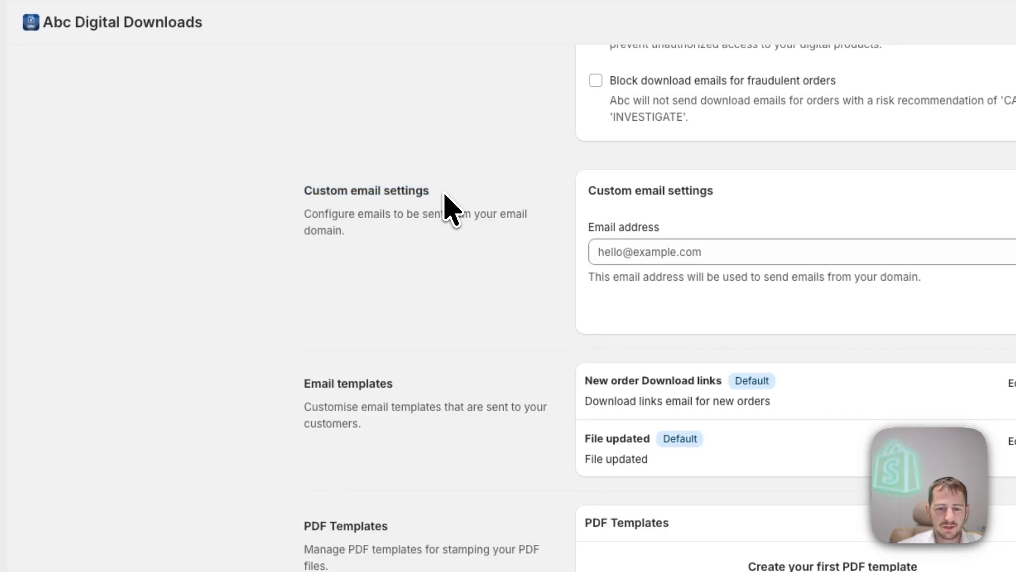
pyautogui.click(680, 259)
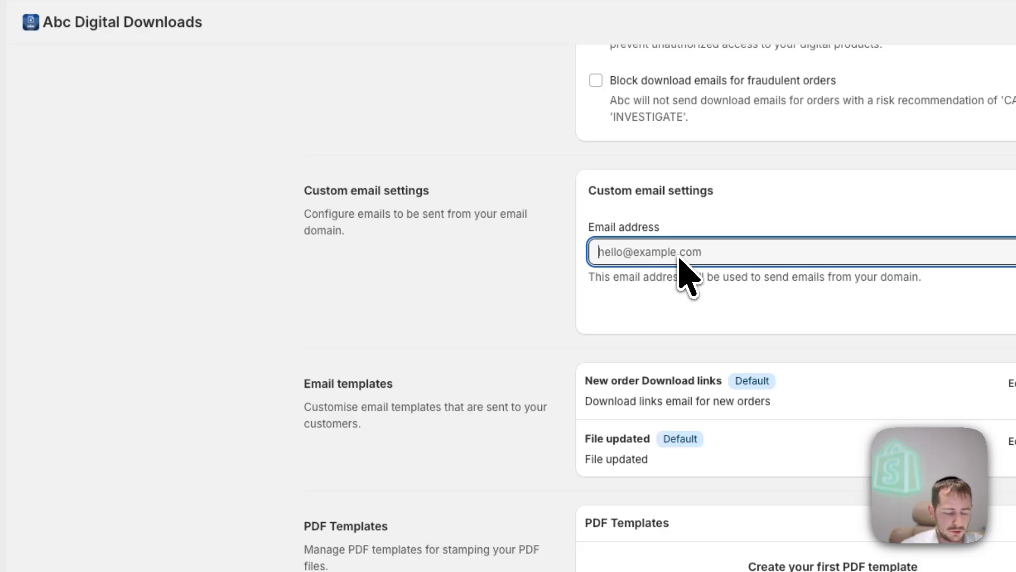
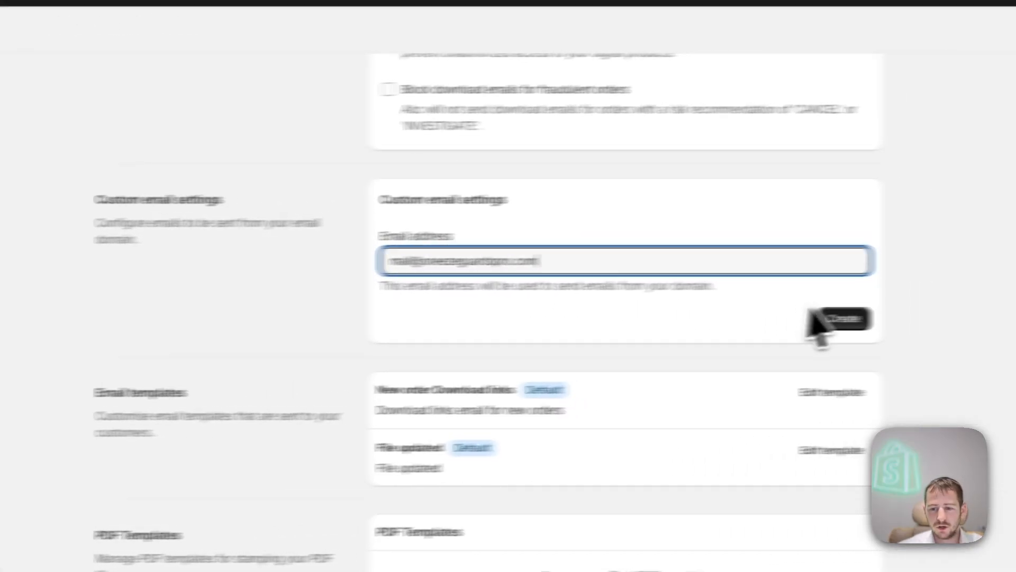
pyautogui.click(841, 318)
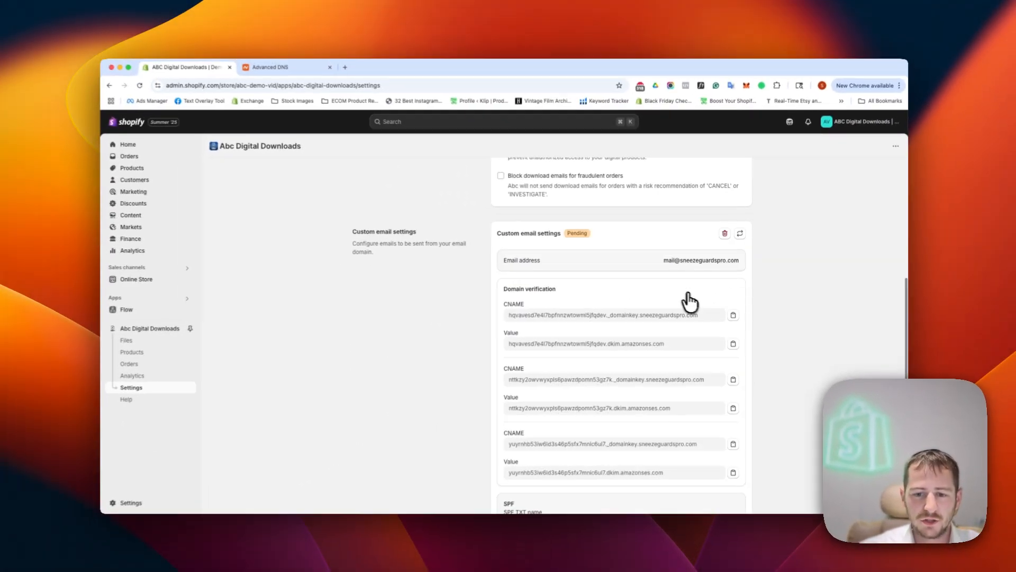
# Copy the first domain-verification CNAME name and switch to Namecheap's Advanced DNS page for the domain
pyautogui.scroll(-4, 666, 288)
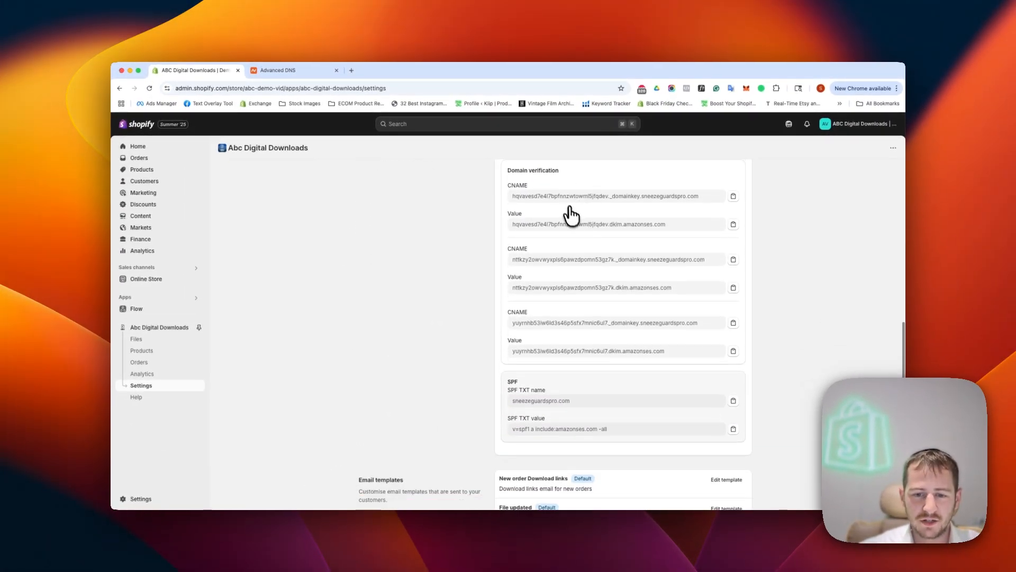
pyautogui.scroll(1, 522, 174)
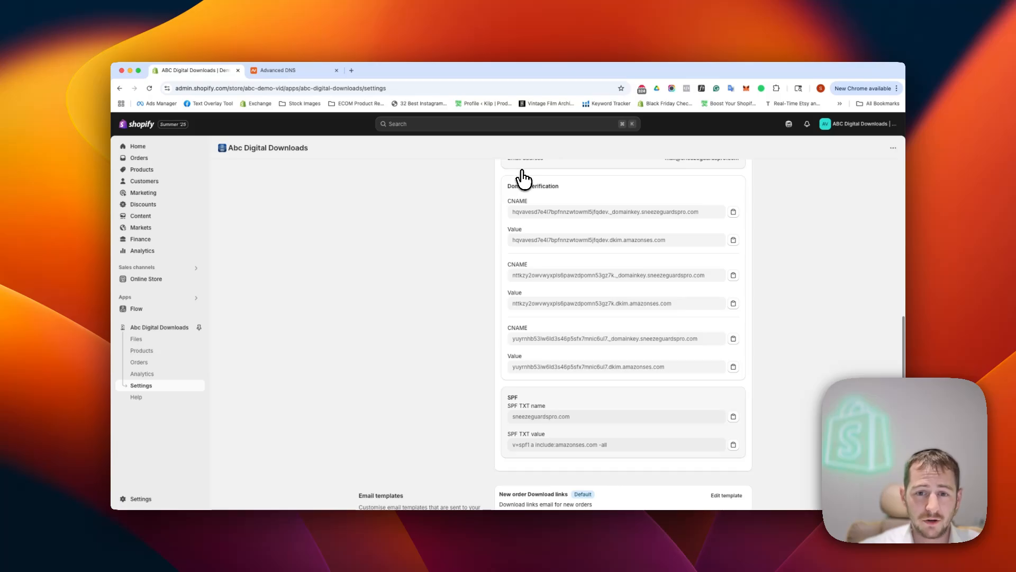
pyautogui.click(280, 70)
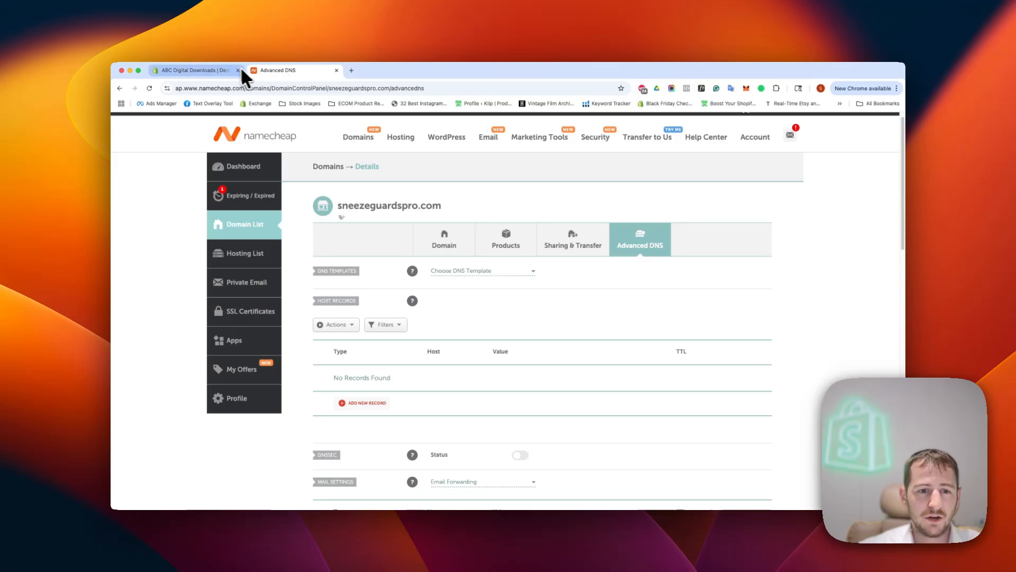
pyautogui.click(226, 71)
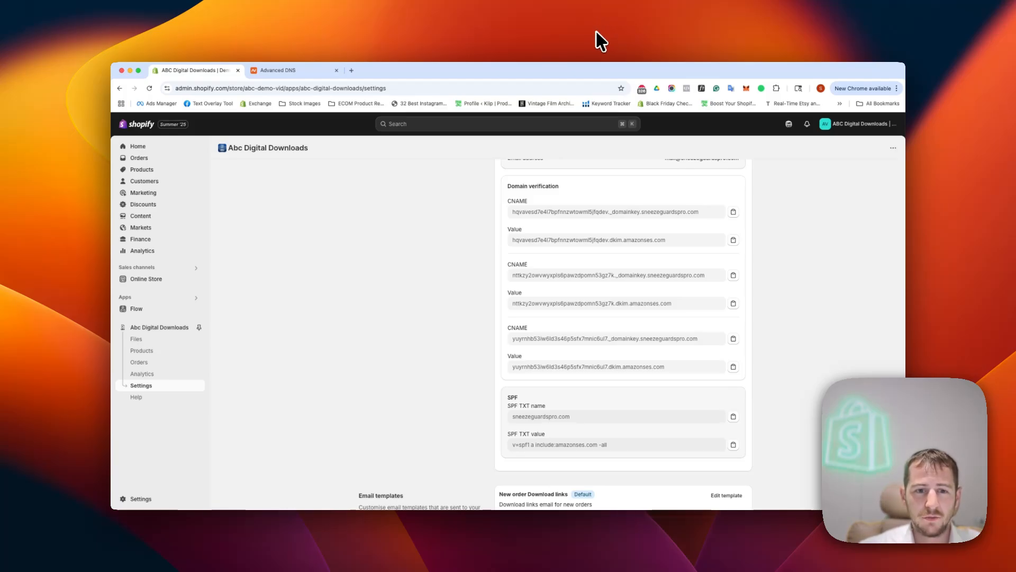
pyautogui.click(733, 213)
pyautogui.click(318, 72)
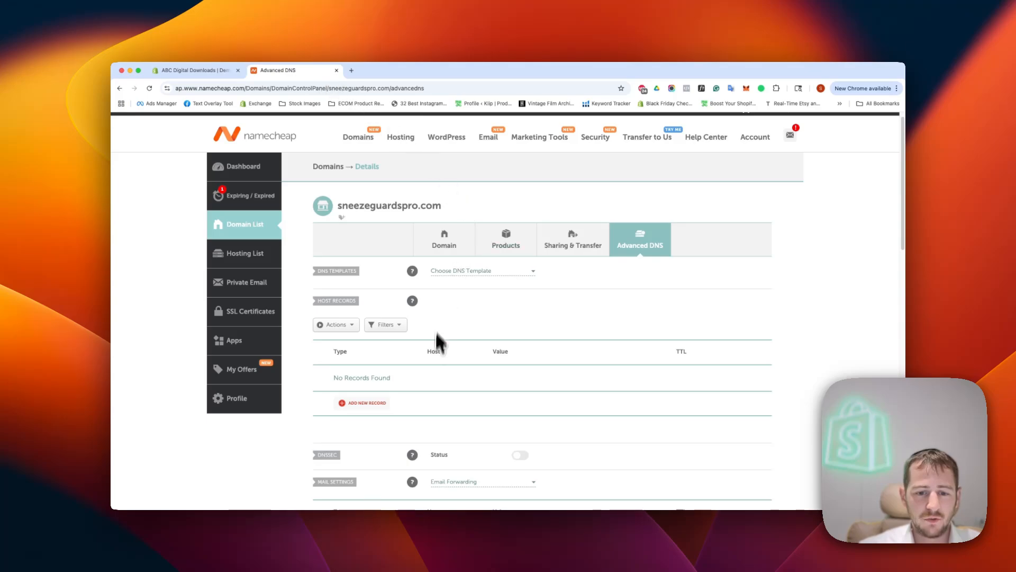
# Add a new CNAME record in Namecheap using the first CNAME host up to _domainkey
pyautogui.click(368, 402)
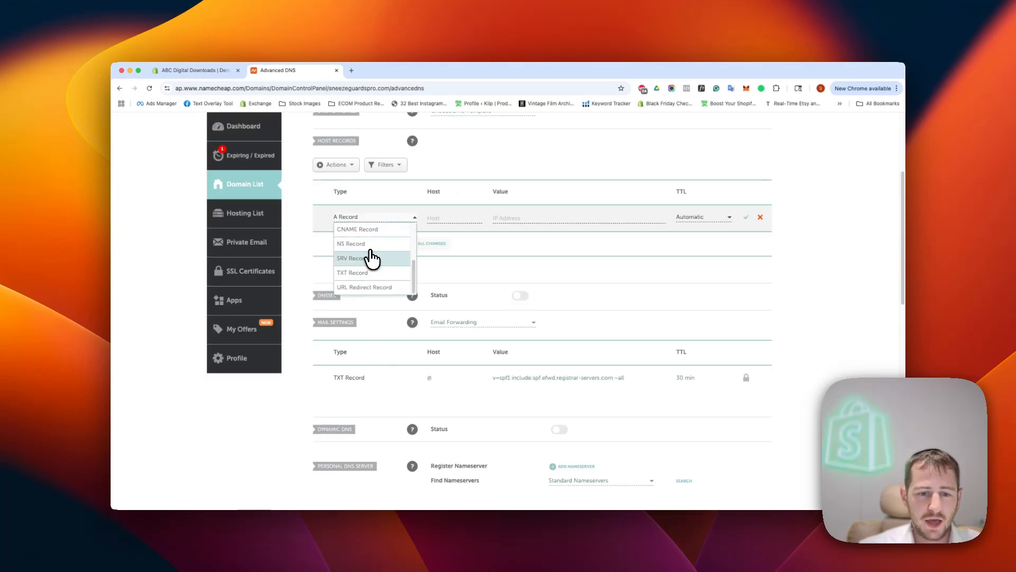
pyautogui.click(358, 230)
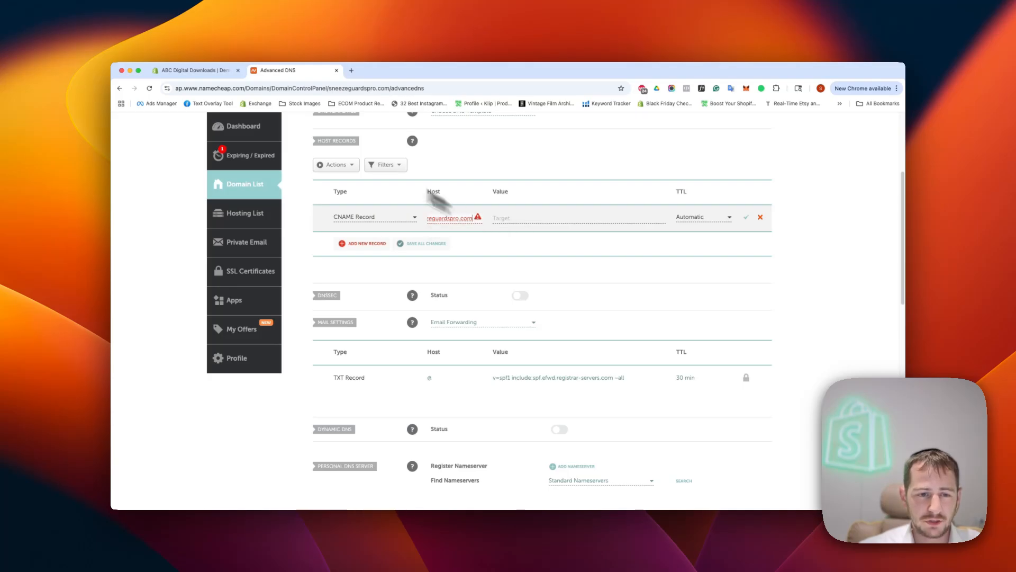
pyautogui.click(209, 74)
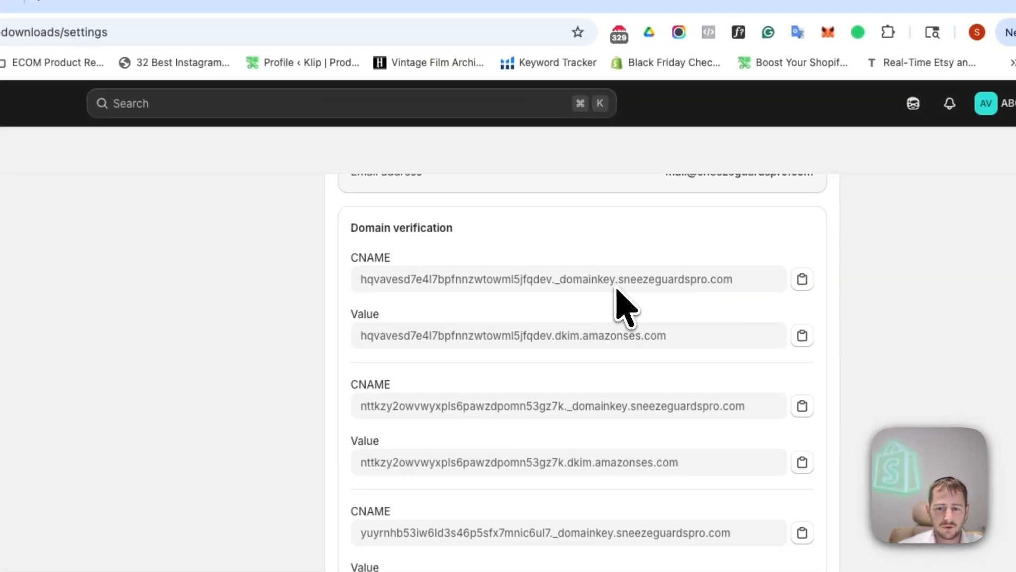
pyautogui.moveTo(610, 280); pyautogui.dragTo(382, 281)
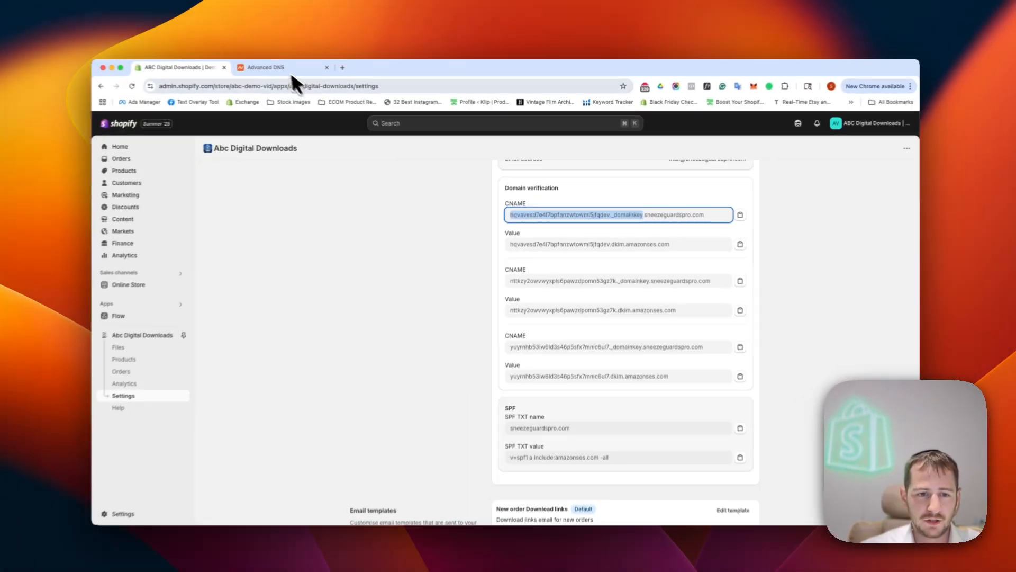
pyautogui.click(291, 69)
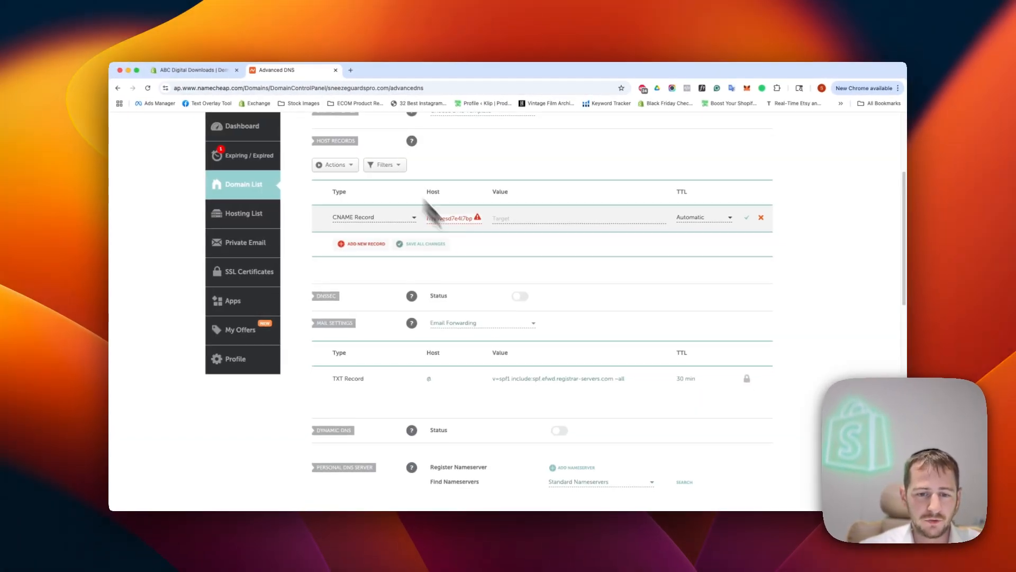
# Paste the first DKIM value (hqvavesd7e4l7bpfnnzwtowml5jfqdev.dkim.amazonses.com) as the target and save the record
pyautogui.click(211, 70)
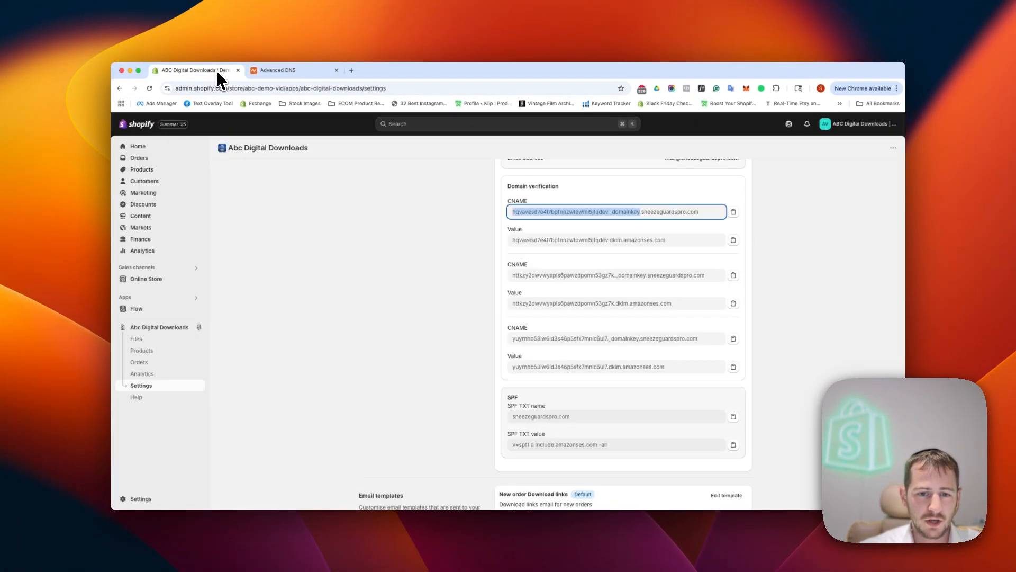
pyautogui.click(733, 240)
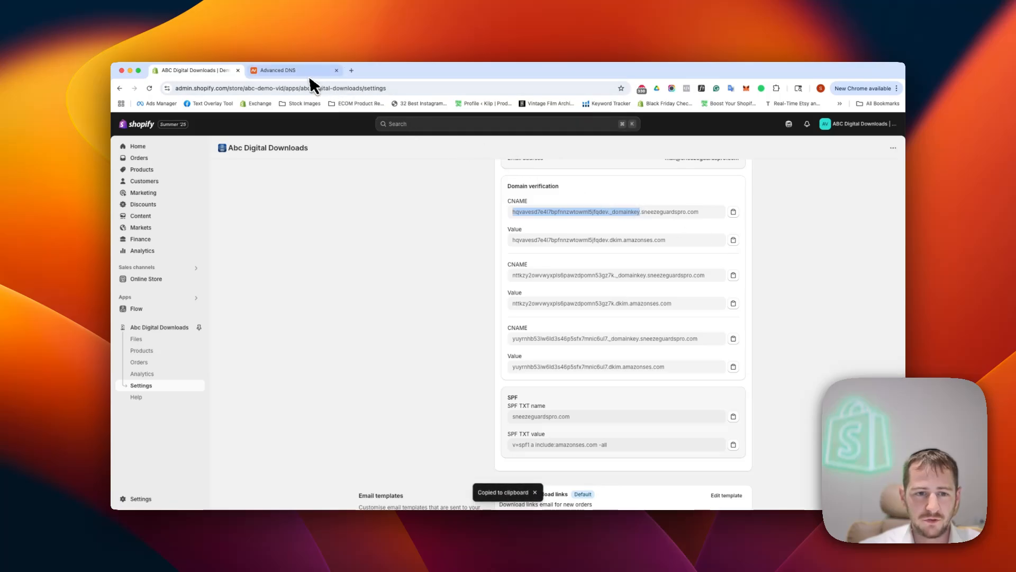
pyautogui.click(286, 70)
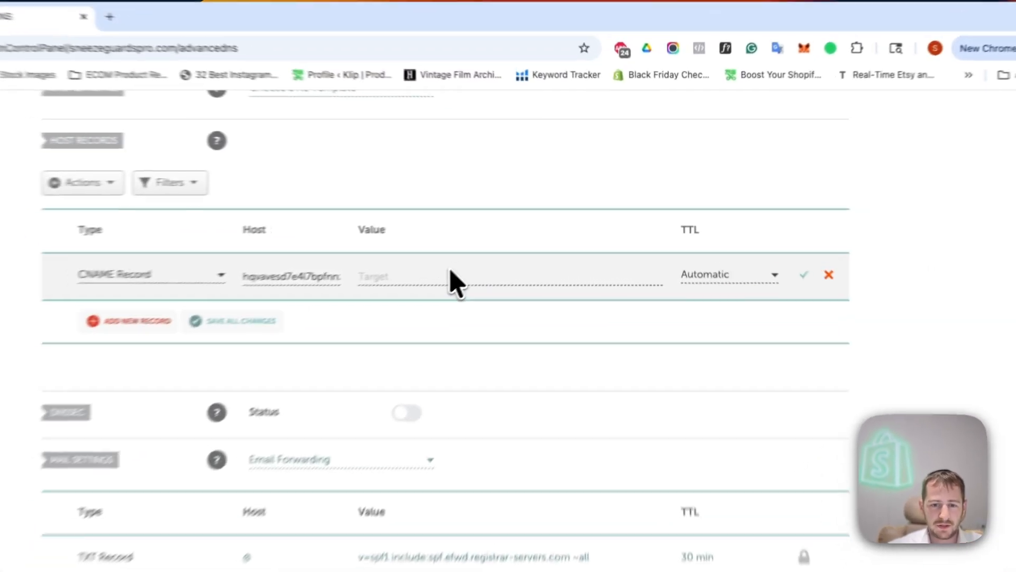
pyautogui.click(424, 282)
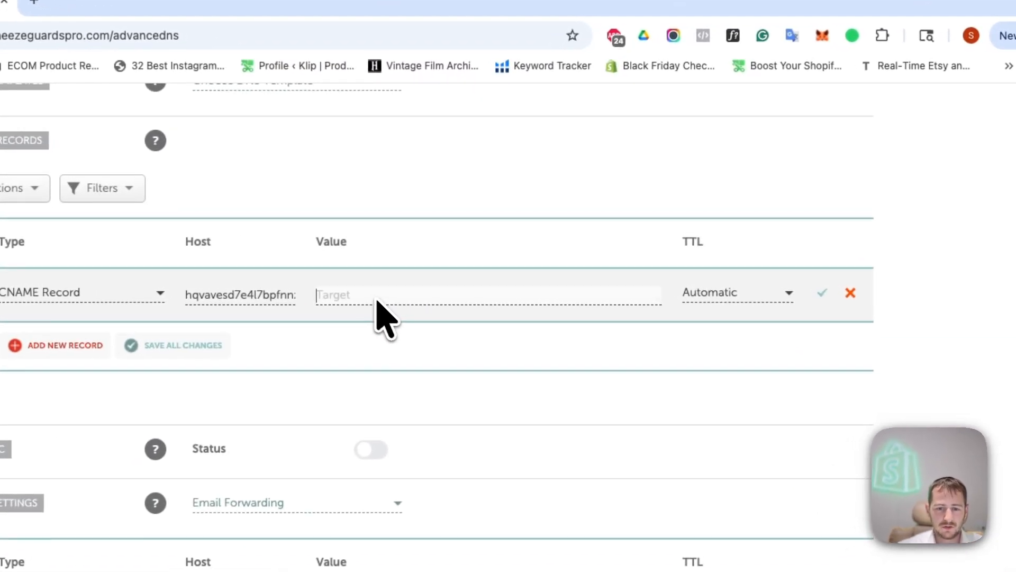
pyautogui.hotkey('ctrl', 'v')
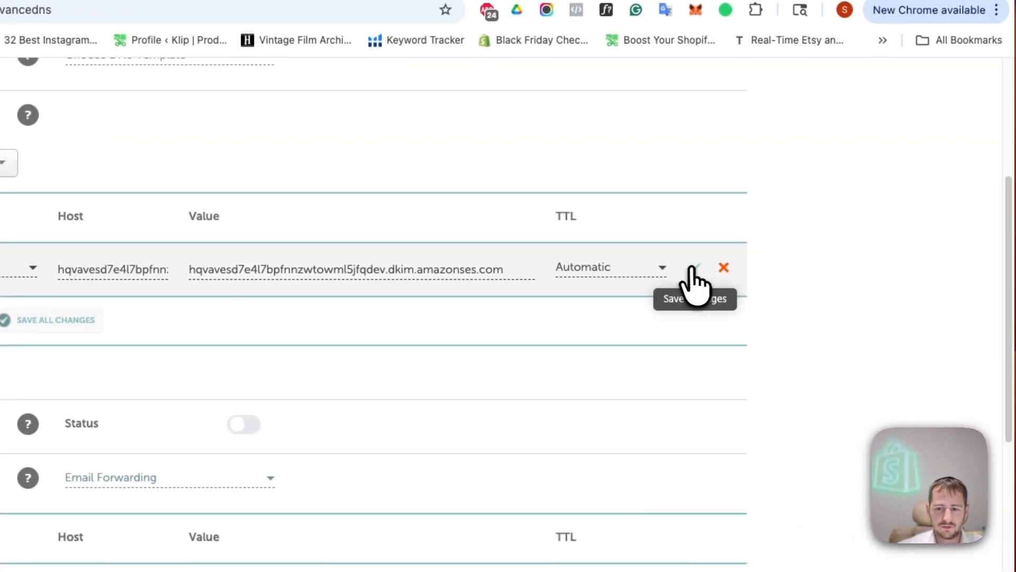
pyautogui.click(787, 286)
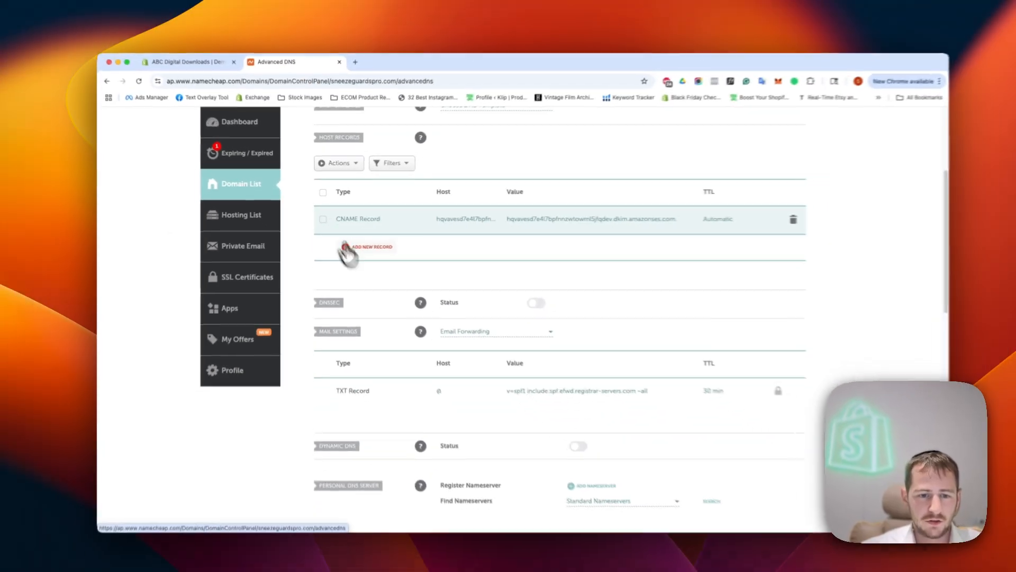
# Add a second CNAME record with the second DKIM host and its dkim.amazonses.com target
pyautogui.click(191, 70)
pyautogui.click(588, 280)
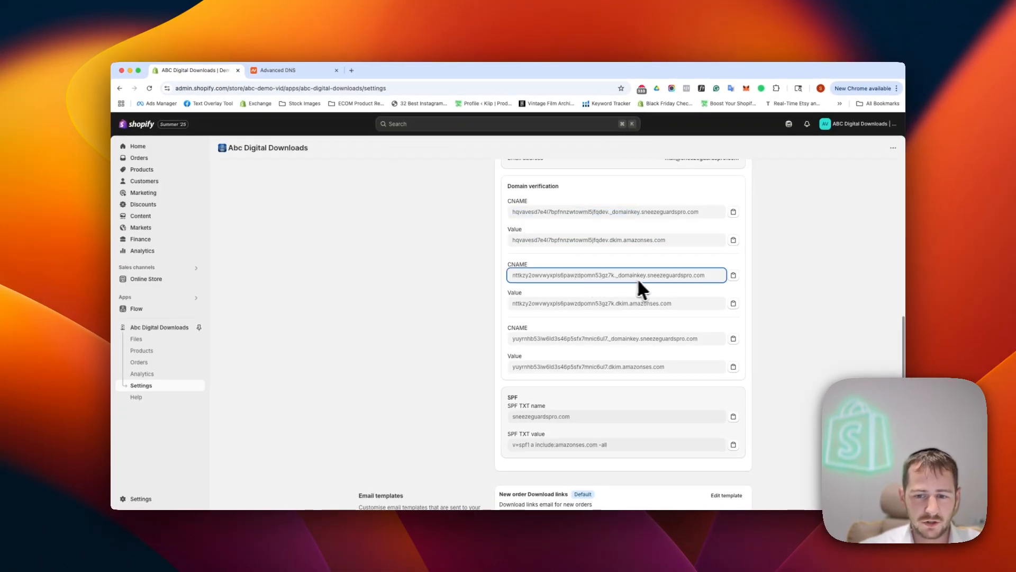
pyautogui.moveTo(644, 273); pyautogui.dragTo(509, 275)
pyautogui.click(270, 71)
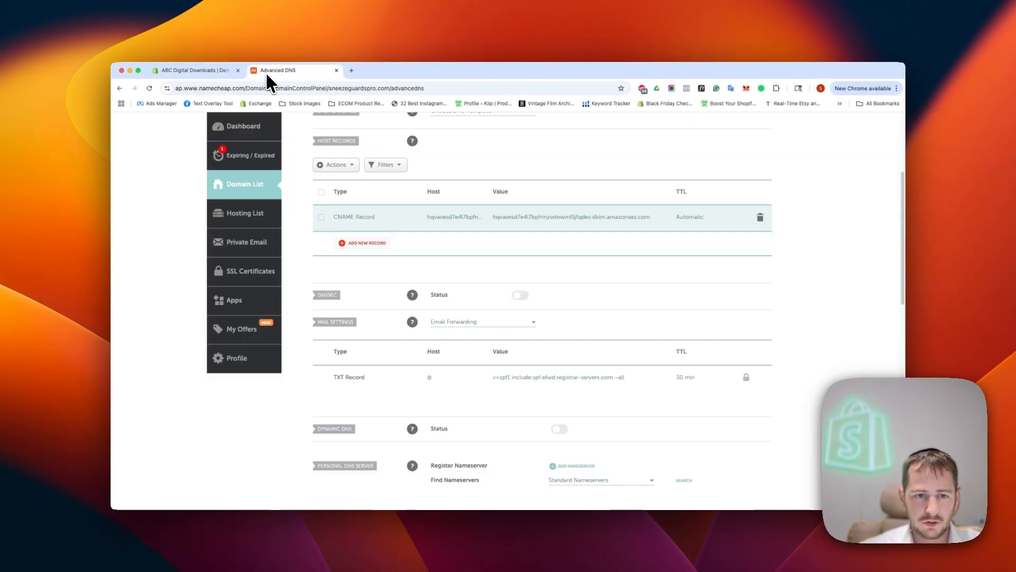
pyautogui.click(341, 244)
pyautogui.scroll(-2, 374, 286)
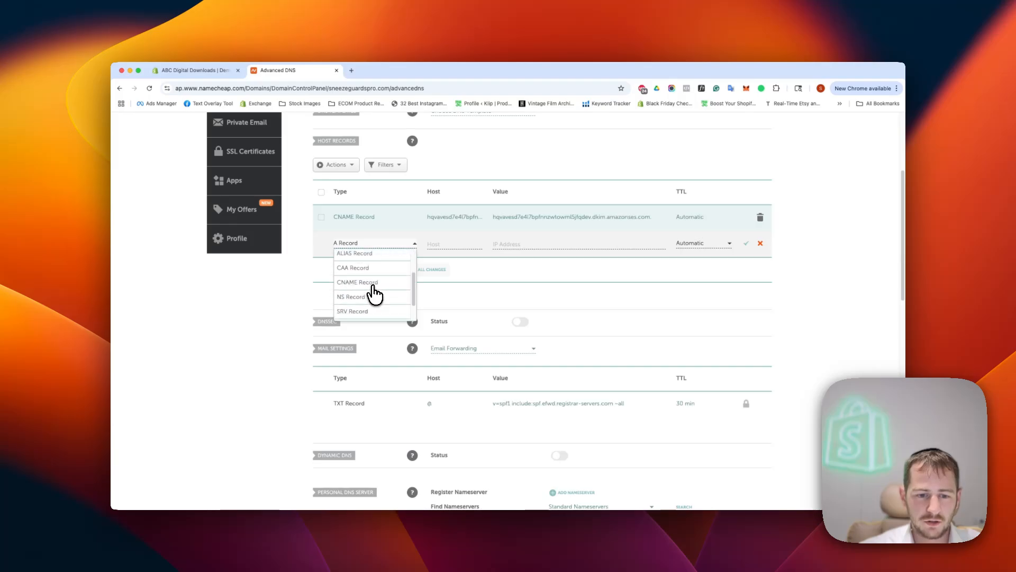
pyautogui.click(357, 259)
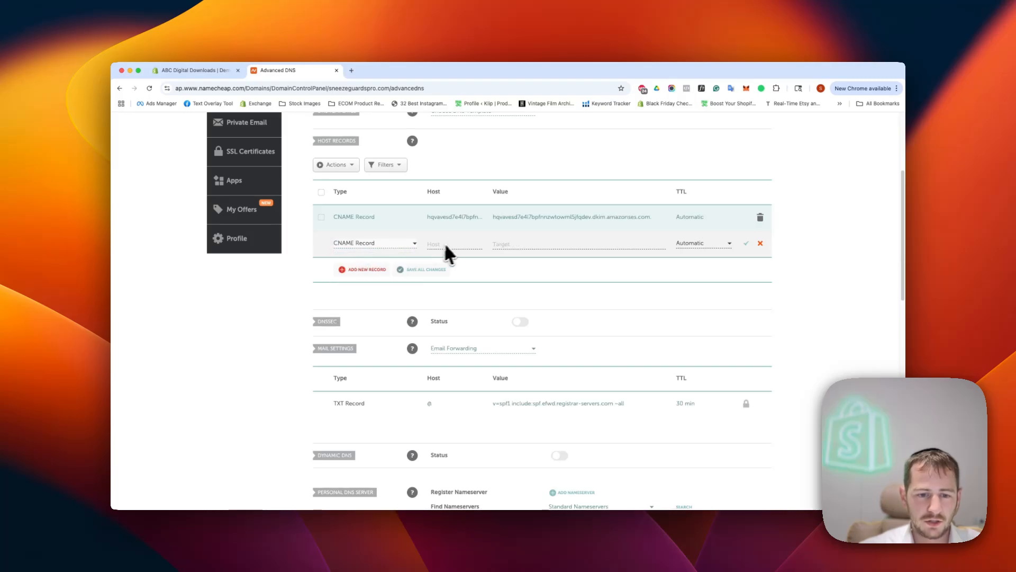
pyautogui.click(179, 70)
pyautogui.click(733, 304)
pyautogui.click(278, 71)
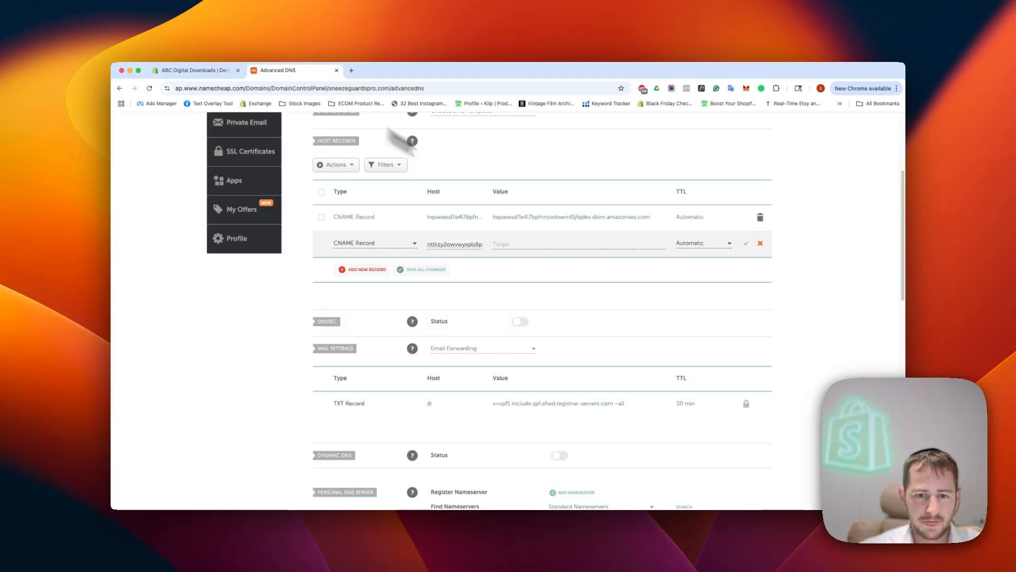
pyautogui.click(590, 244)
pyautogui.press('super+v')
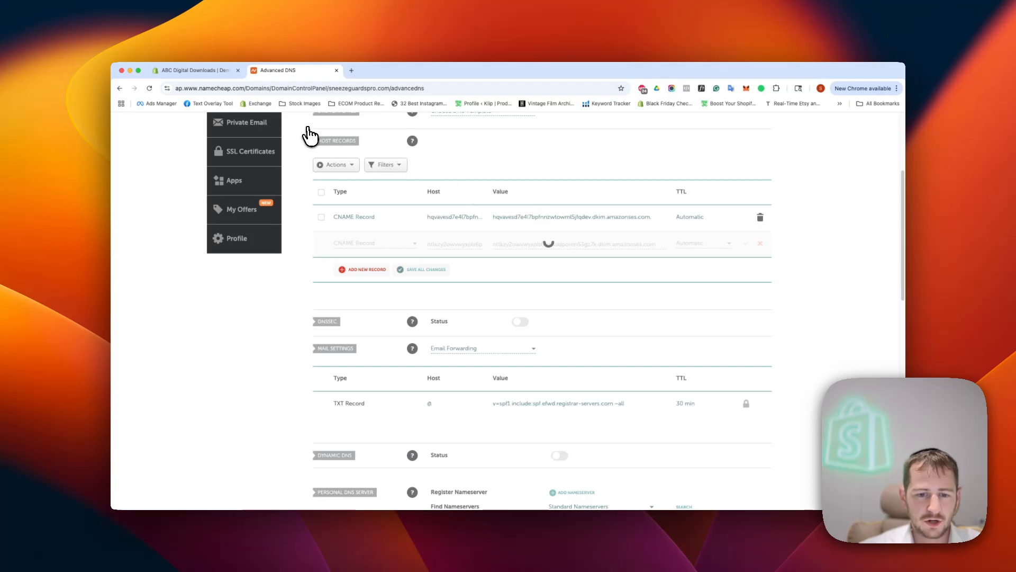
# Add a third CNAME record and fill in the third DKIM host name
pyautogui.click(374, 271)
pyautogui.scroll(-2, 376, 281)
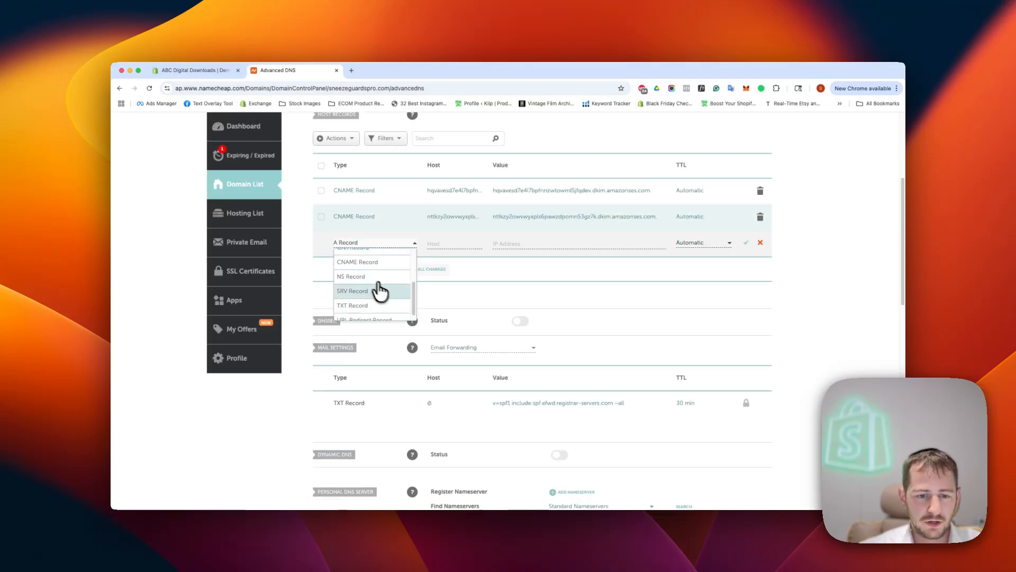
pyautogui.click(379, 291)
pyautogui.click(200, 71)
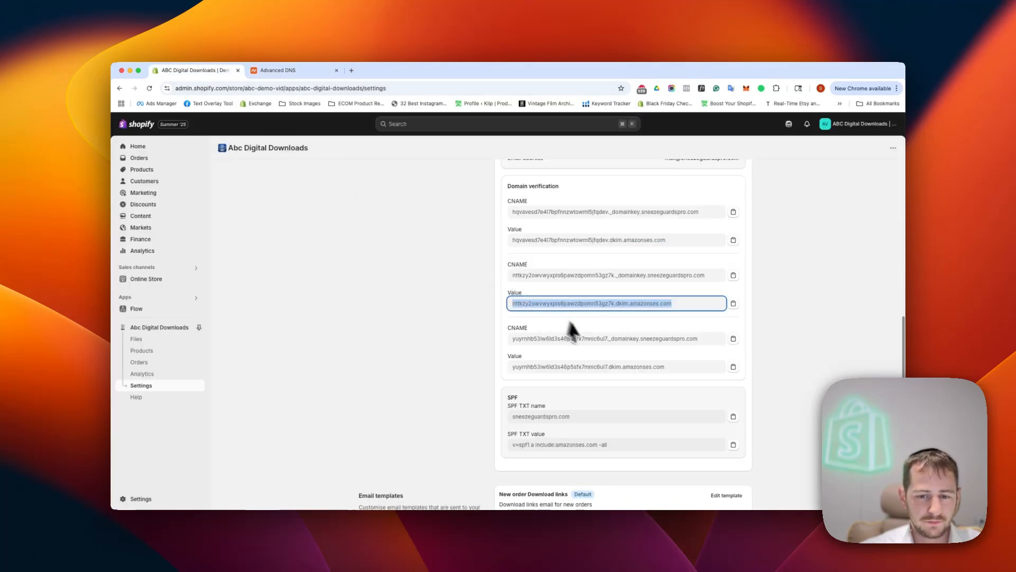
pyautogui.click(643, 338)
pyautogui.tripleClick(639, 338)
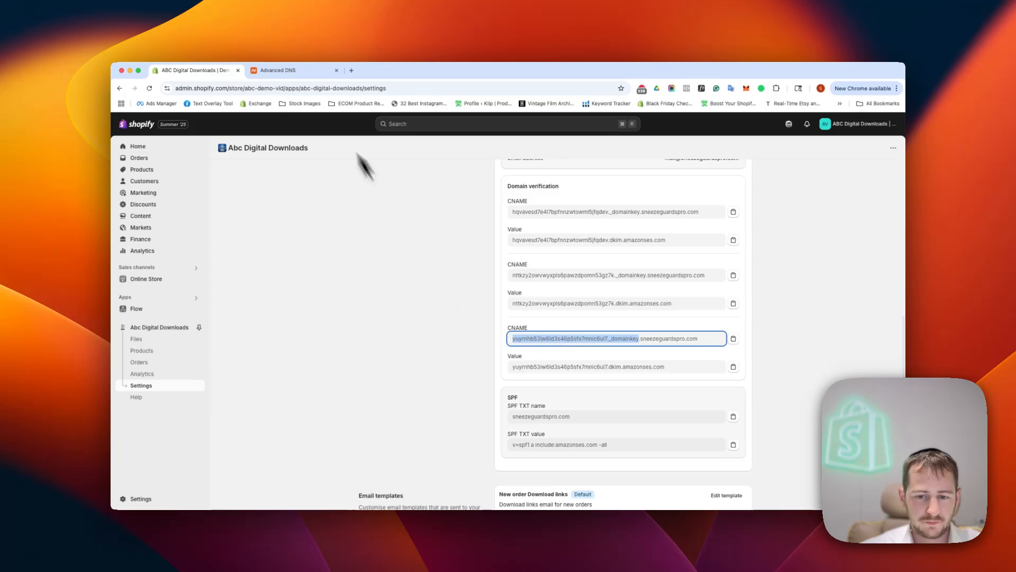
pyautogui.click(306, 72)
pyautogui.click(433, 244)
pyautogui.press('super+v')
# Paste the third CNAME's dkim.amazonses.com value as the new record's target
pyautogui.click(210, 71)
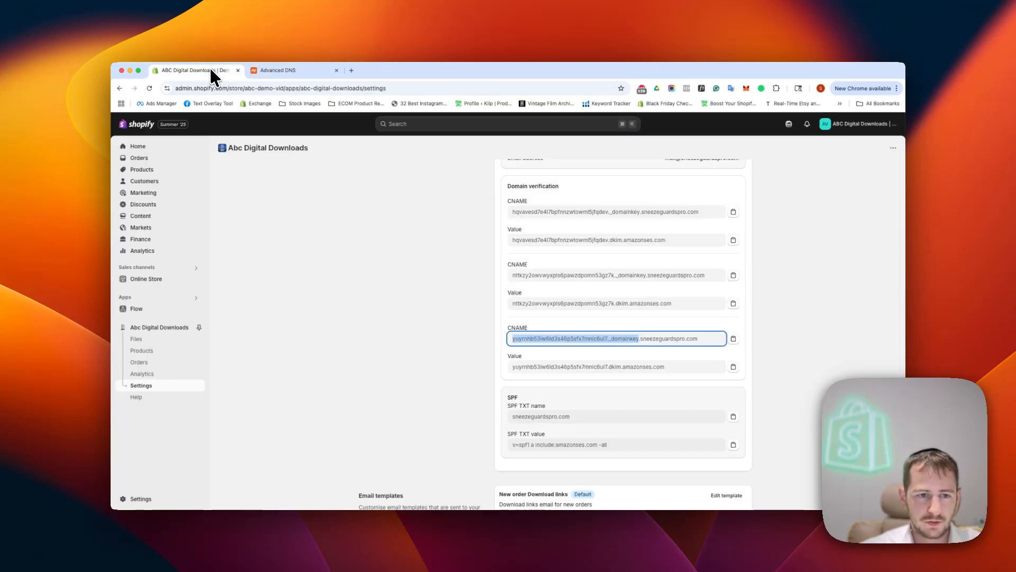
pyautogui.click(733, 366)
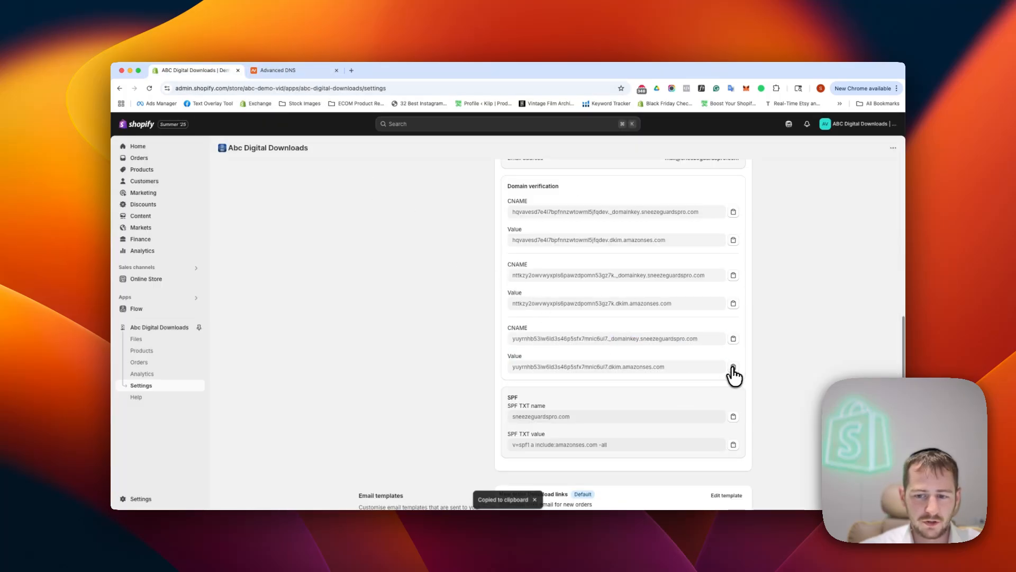
pyautogui.click(279, 70)
pyautogui.click(560, 245)
pyautogui.press('super+v')
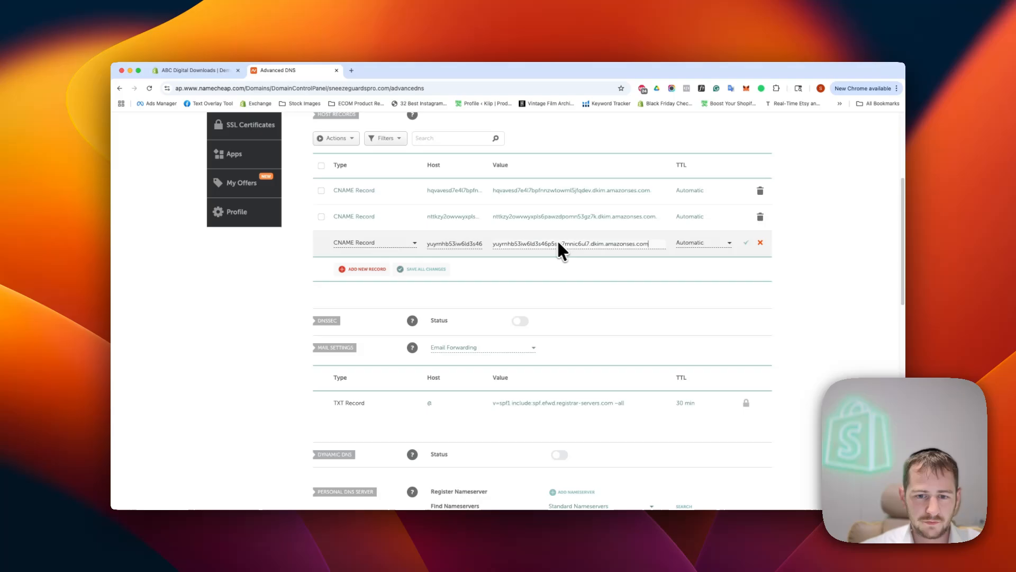
# Save the third DKIM CNAME record in Namecheap
pyautogui.click(746, 243)
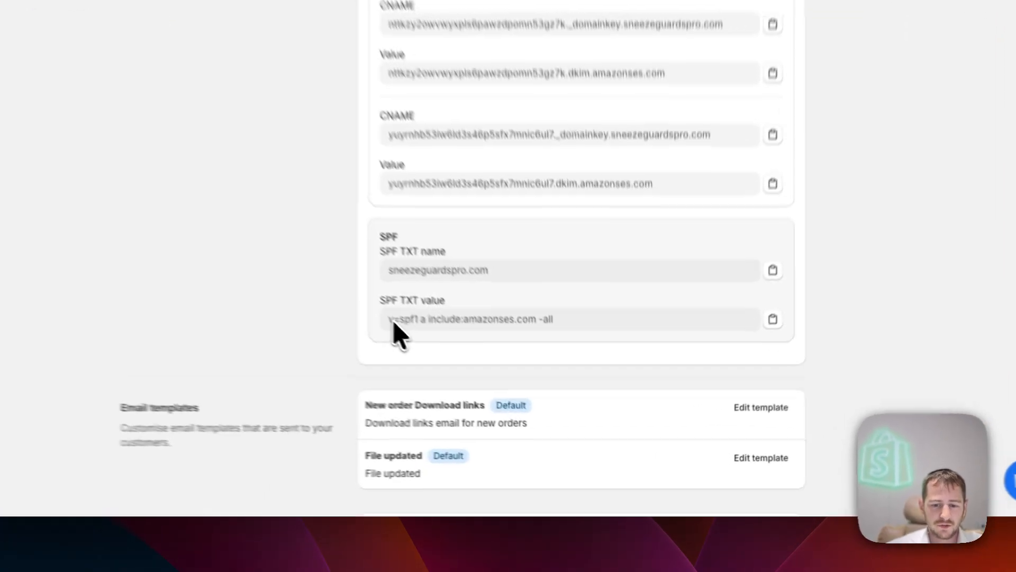
pyautogui.moveTo(508, 387); pyautogui.dragTo(561, 388)
pyautogui.click(445, 276)
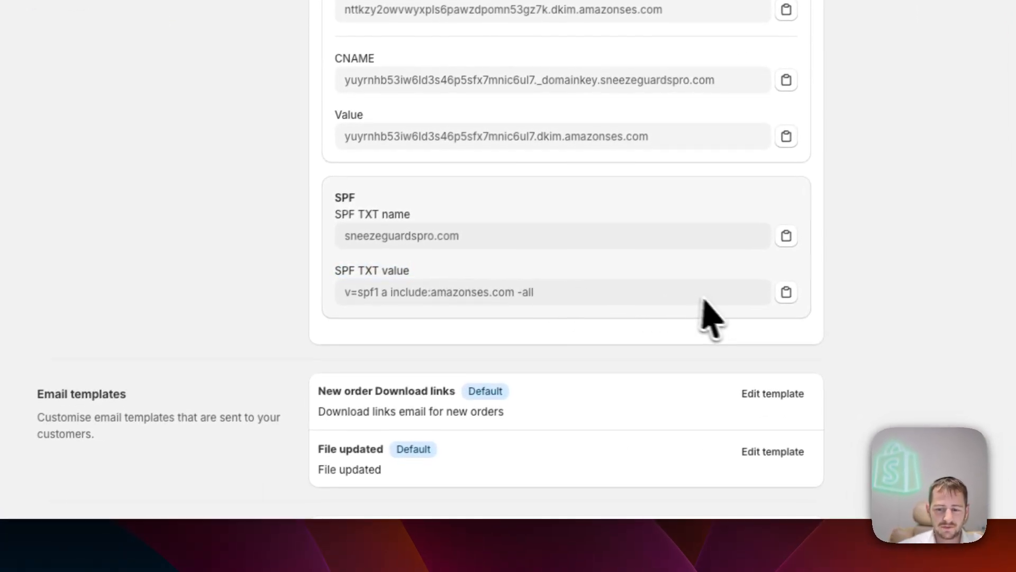
# Replace the SPF TXT record value with v=spf1 a include:amazonses.com -all and save
pyautogui.click(787, 291)
pyautogui.click(301, 79)
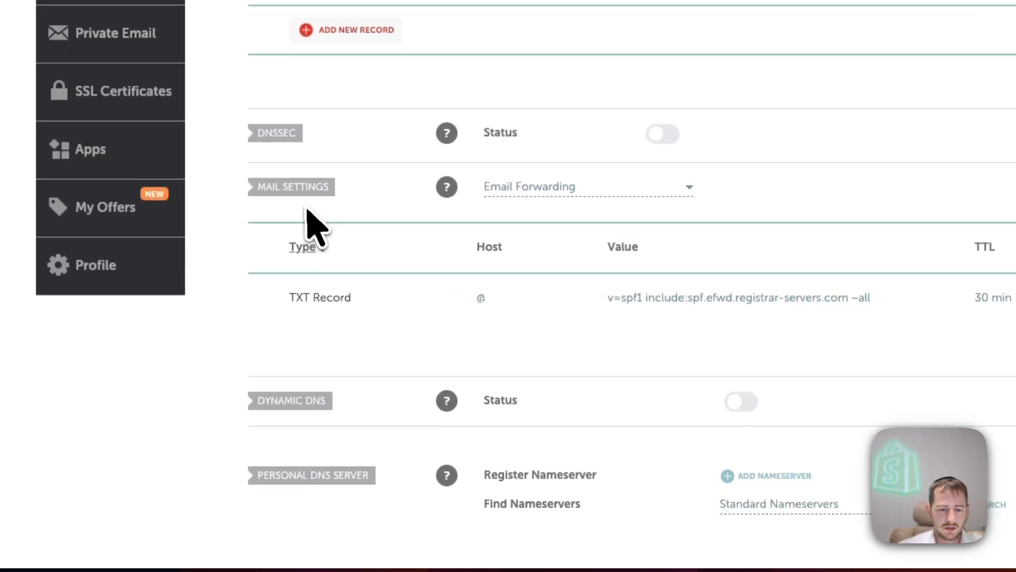
pyautogui.click(635, 296)
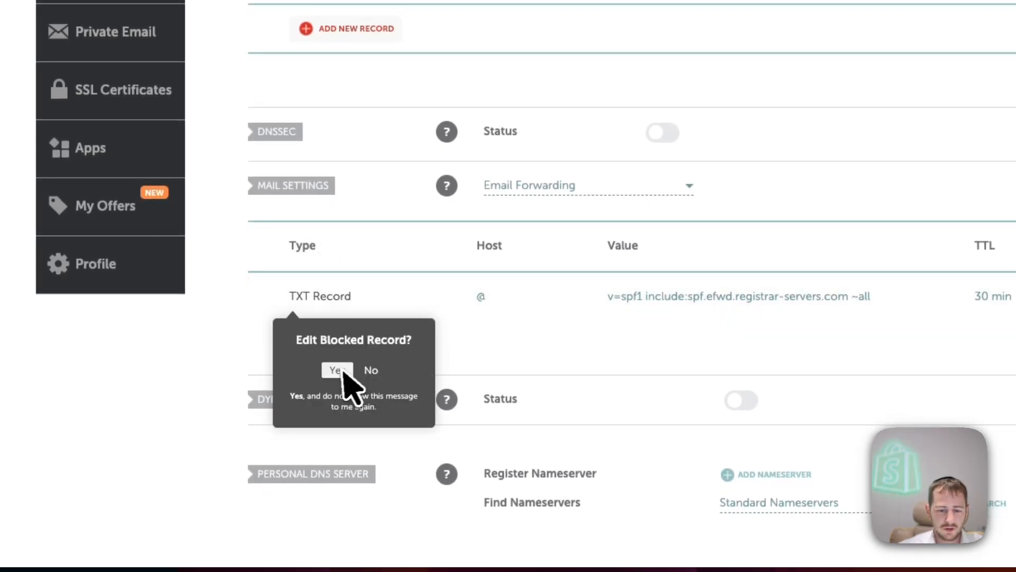
pyautogui.click(342, 370)
pyautogui.hotkey('ctrl', 'v')
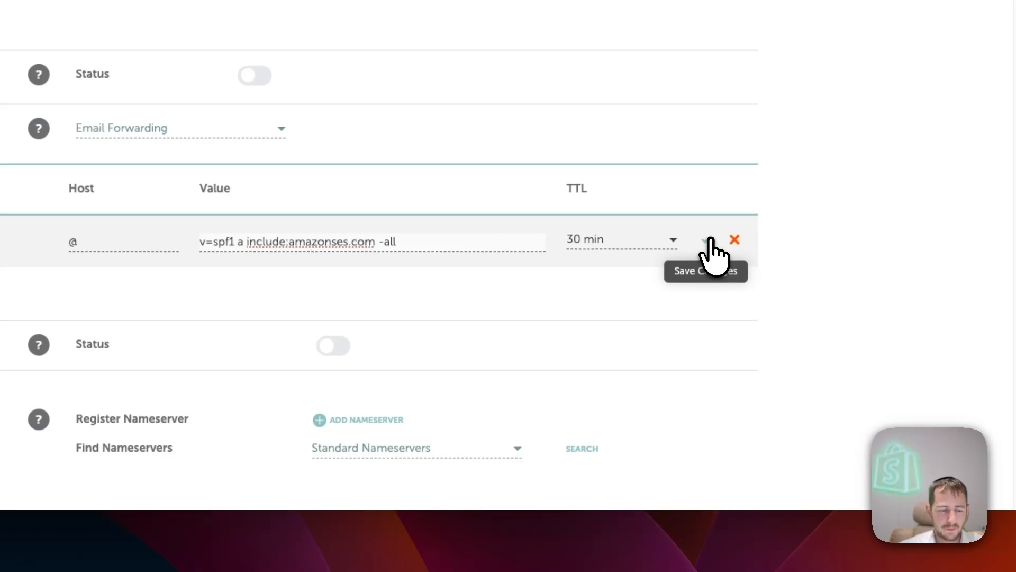
pyautogui.click(711, 244)
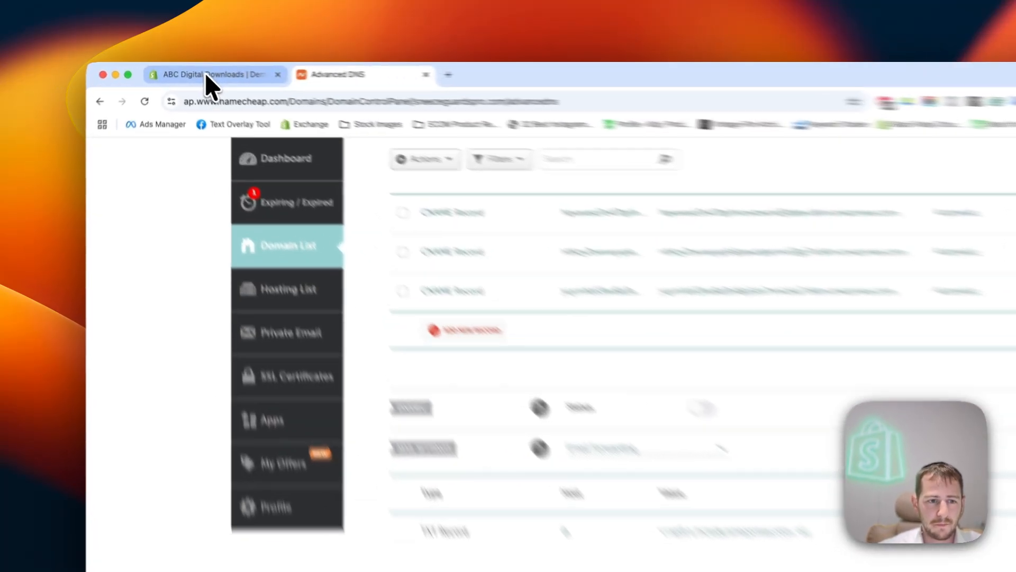
# Return to the Abc Digital Downloads settings to confirm the custom sender email now shows Active
pyautogui.click(192, 70)
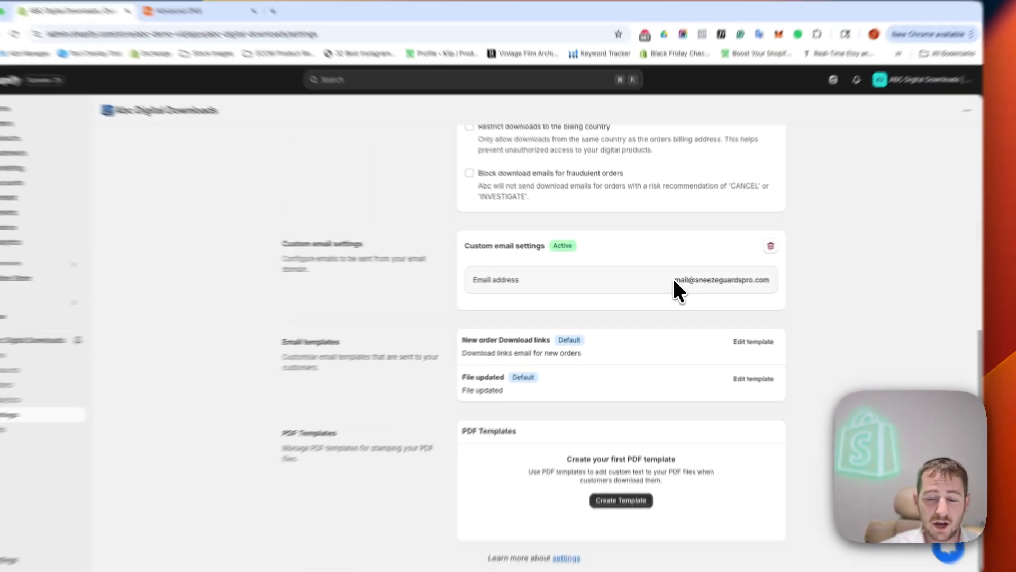
pyautogui.moveTo(700, 280); pyautogui.dragTo(848, 280)
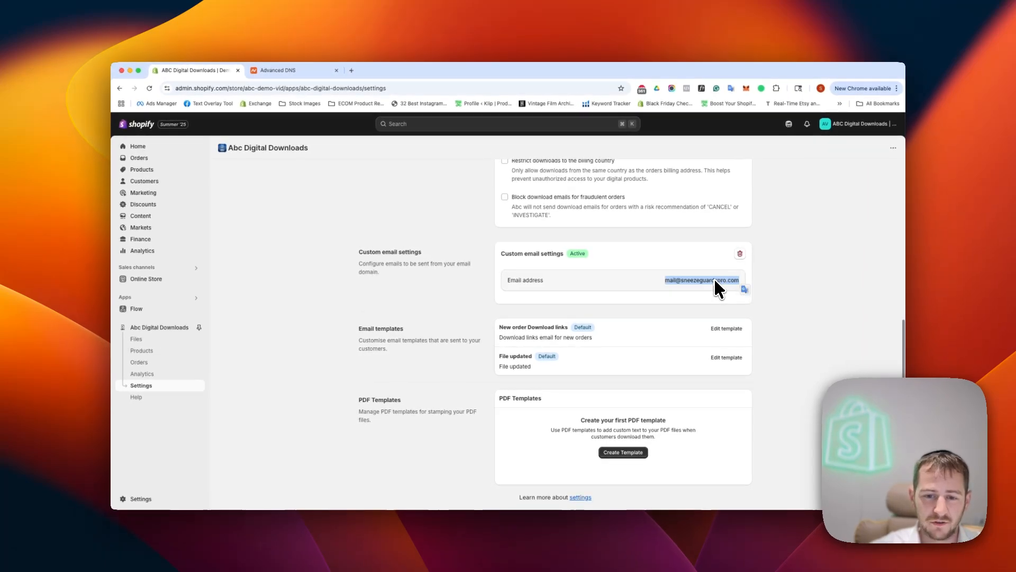
pyautogui.click(748, 283)
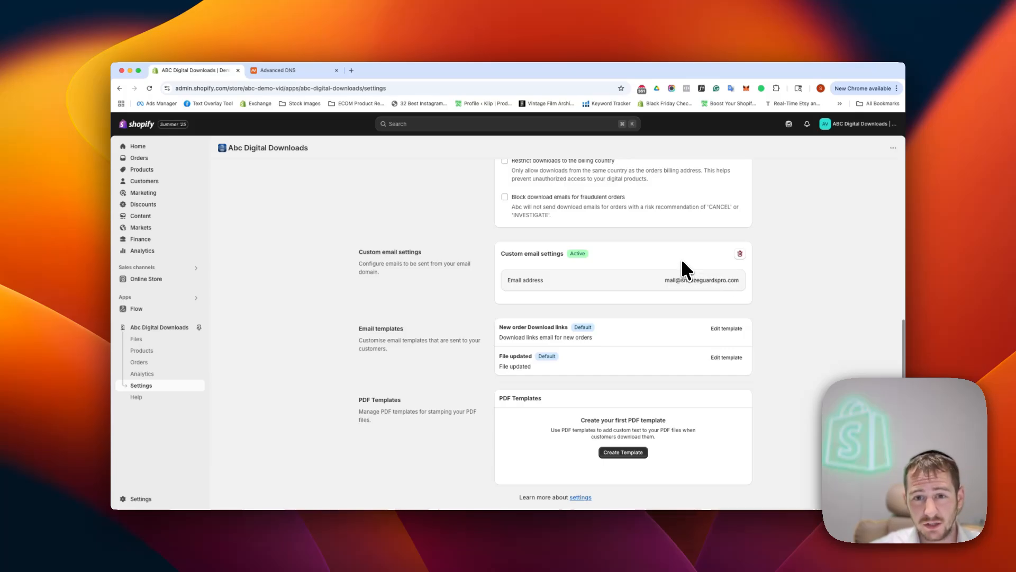
pyautogui.moveTo(665, 280); pyautogui.dragTo(680, 281)
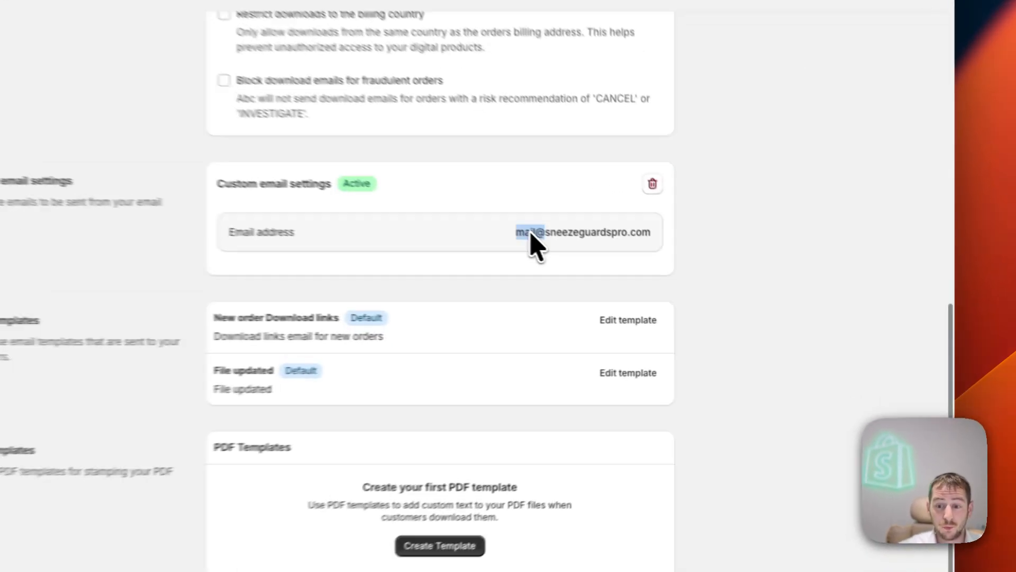
pyautogui.moveTo(531, 234); pyautogui.dragTo(650, 234)
pyautogui.click(650, 234)
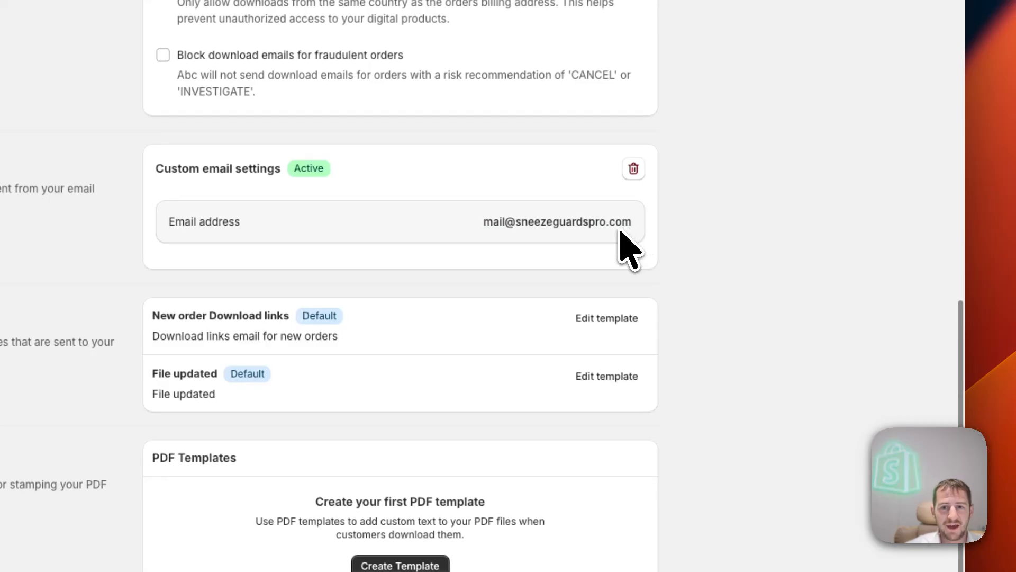